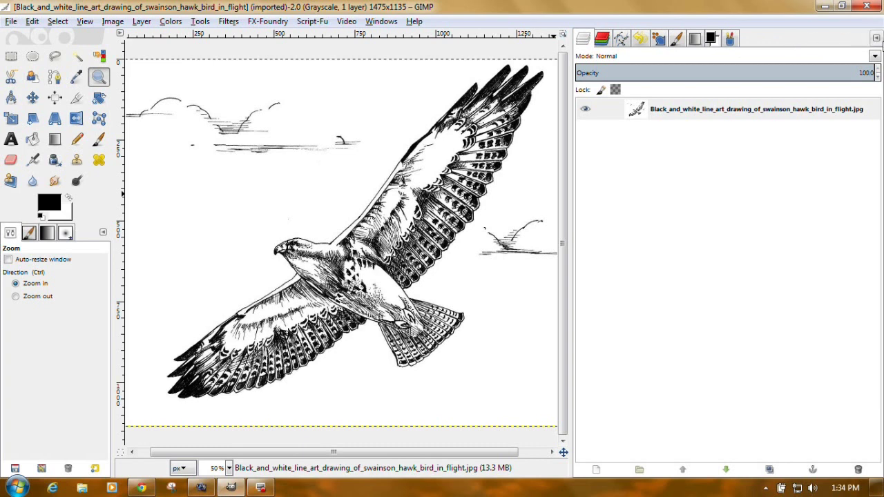
pyautogui.click(876, 39)
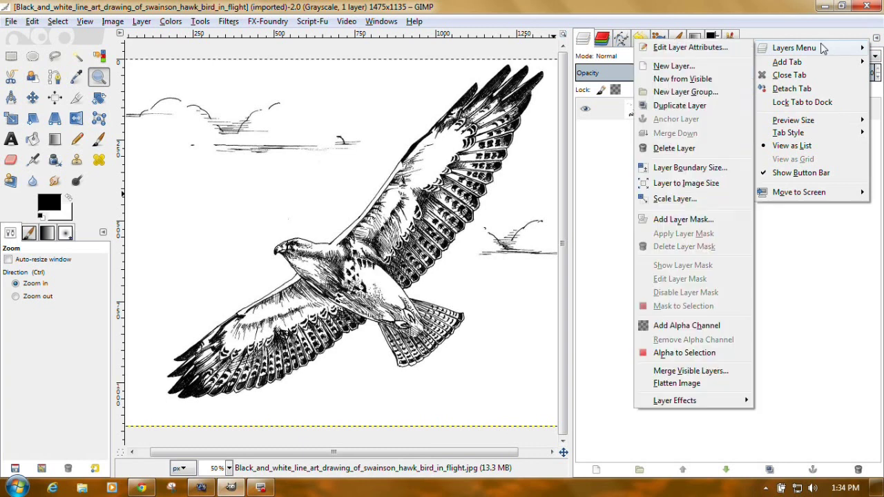
pyautogui.moveTo(805, 66)
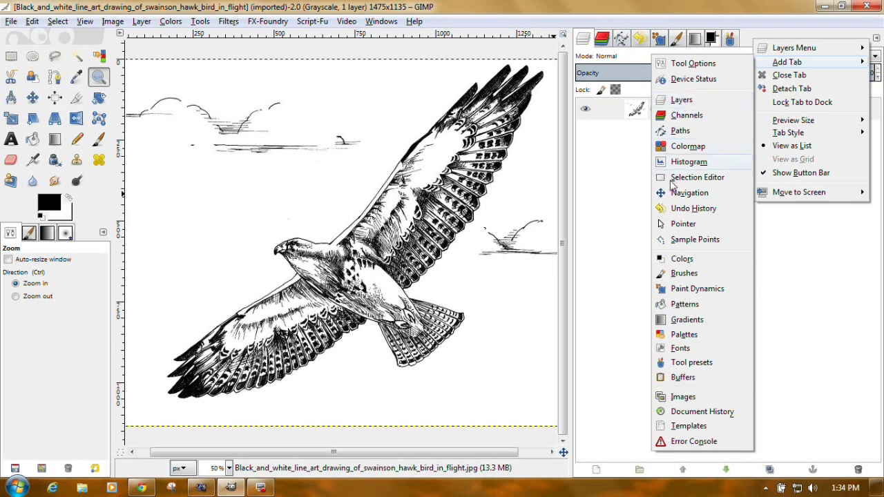
pyautogui.click(609, 292)
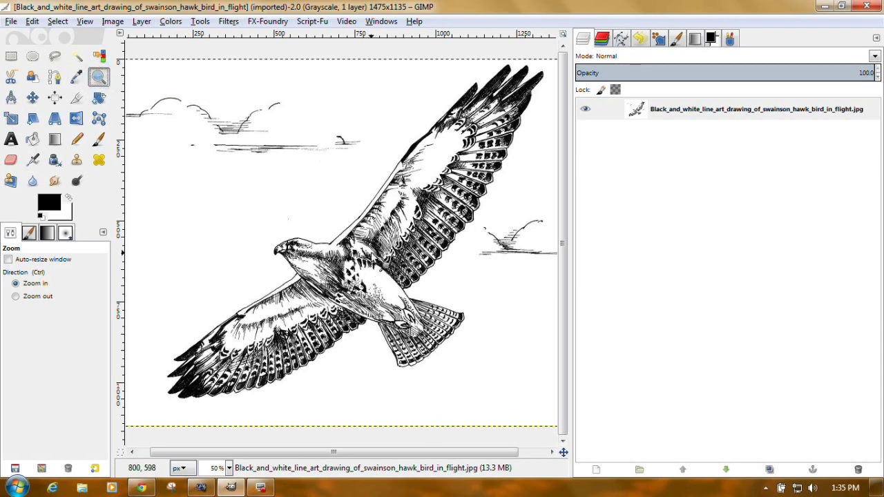
# - Examine the hatching on the hawk's body and wing at several magnifications up to 200%
pyautogui.click(371, 257)
pyautogui.click(371, 257)
pyautogui.click(371, 257)
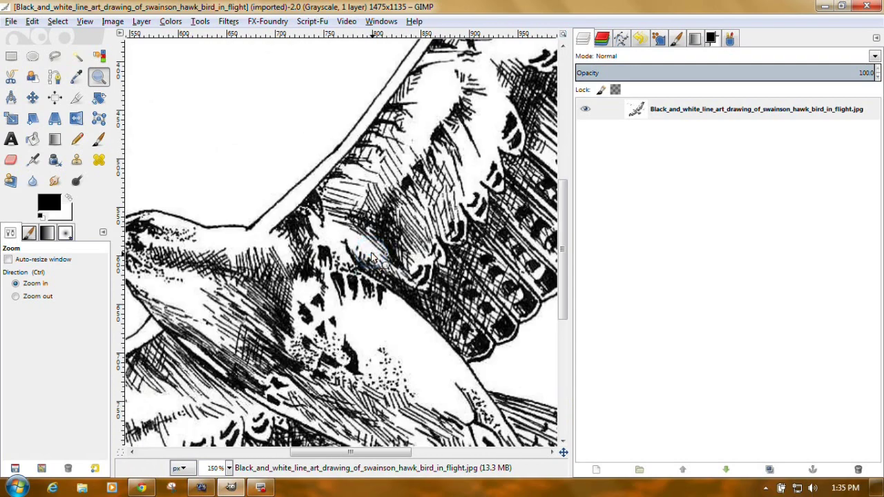
pyautogui.click(371, 258)
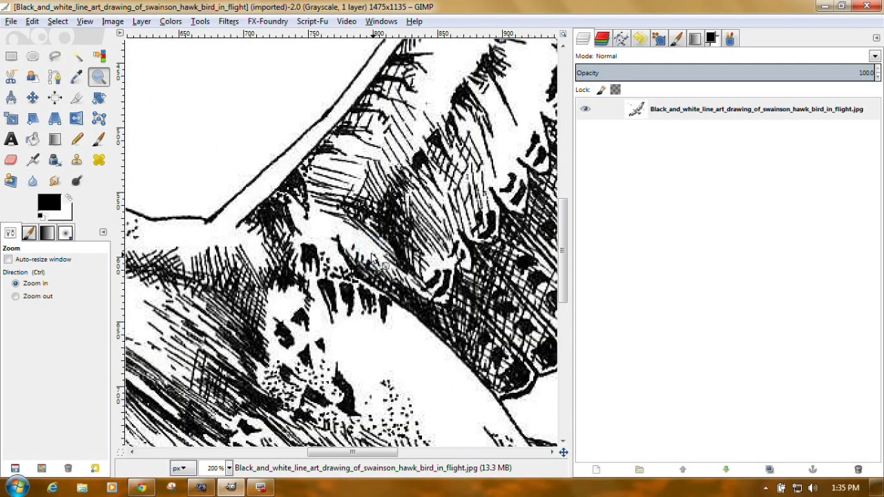
pyautogui.click(15, 296)
pyautogui.click(355, 309)
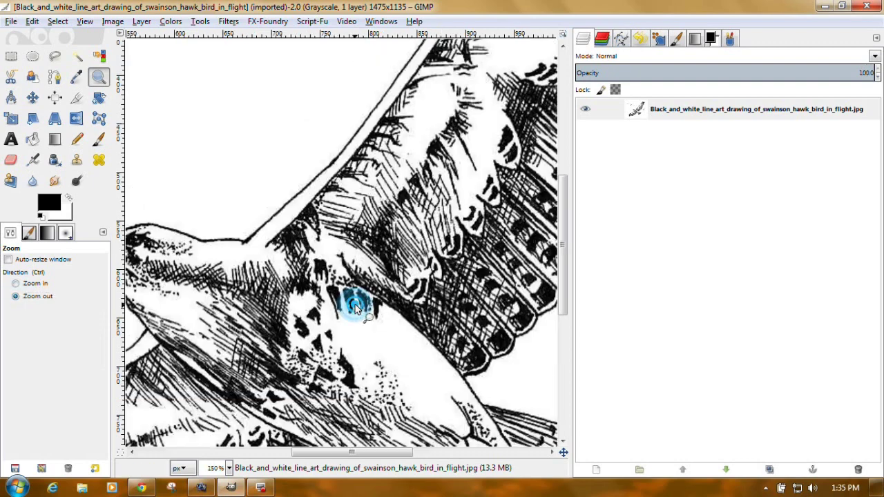
pyautogui.click(355, 308)
pyautogui.click(355, 308)
pyautogui.click(16, 284)
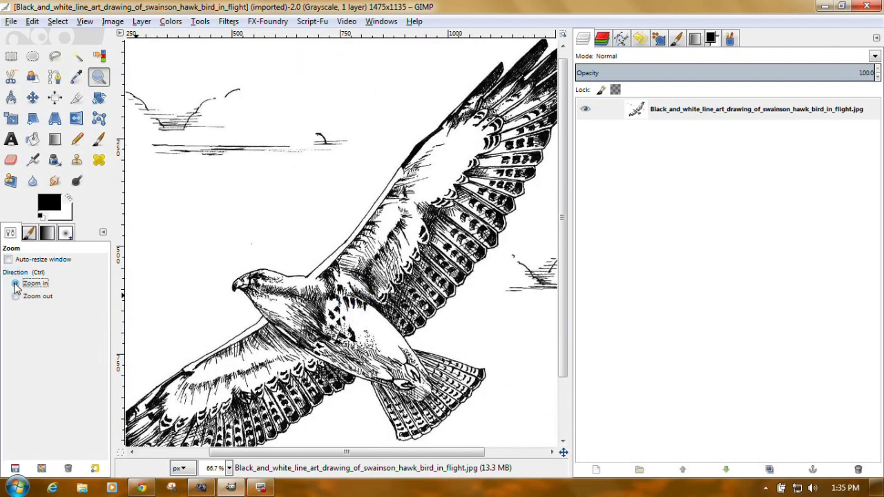
pyautogui.click(361, 319)
pyautogui.click(361, 319)
pyautogui.click(361, 319)
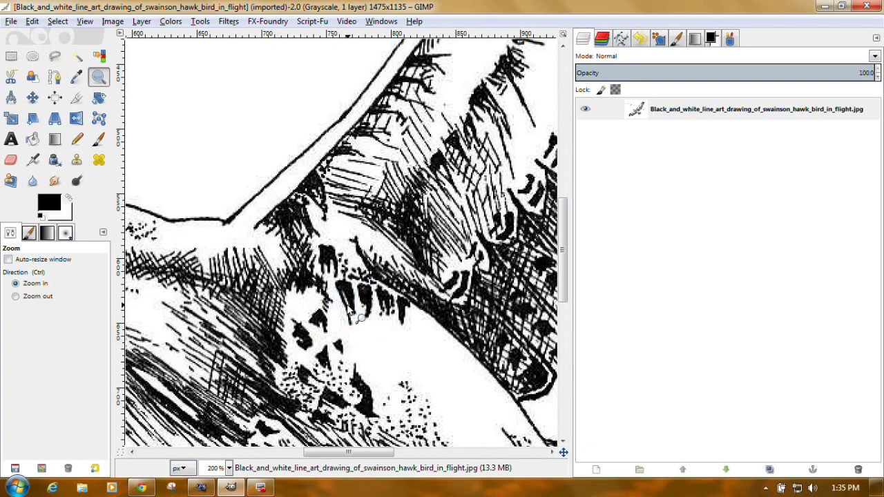
# - Inspect the grey edge pixels of the hawk's line work between body and wing at about 1685% magnification
pyautogui.press('ctrl')
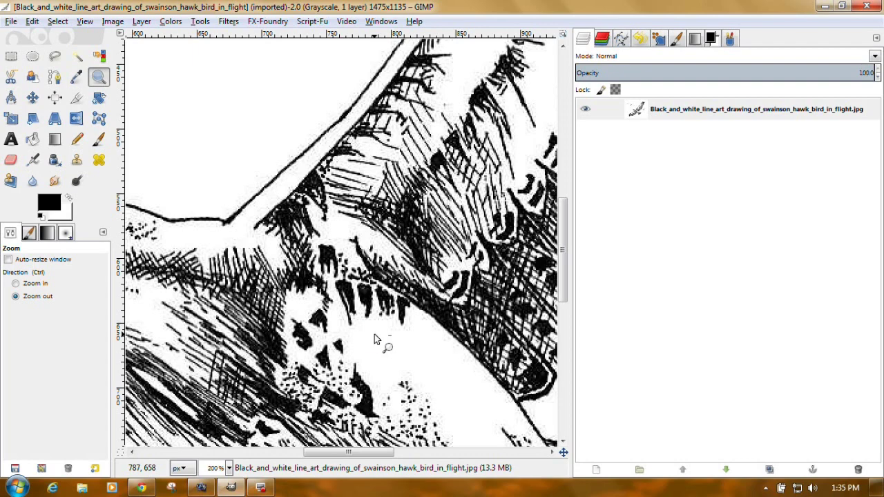
pyautogui.click(375, 339)
pyautogui.click(374, 337)
pyautogui.press('ctrl')
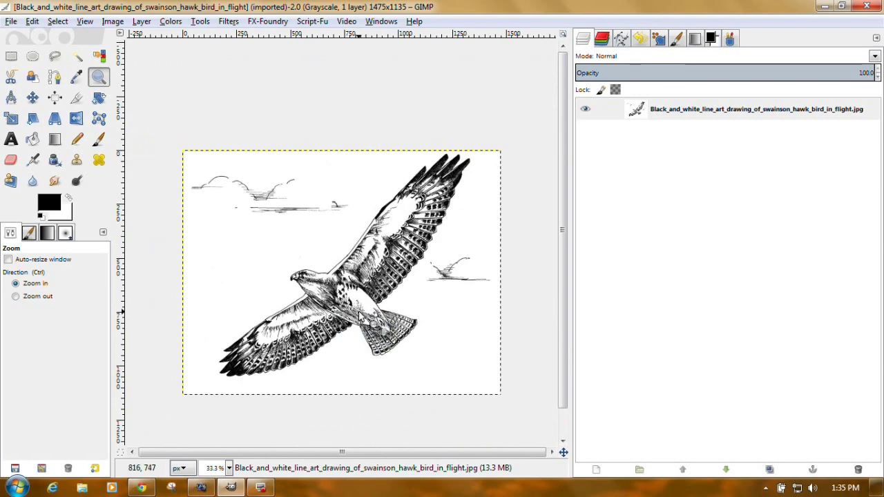
pyautogui.click(359, 316)
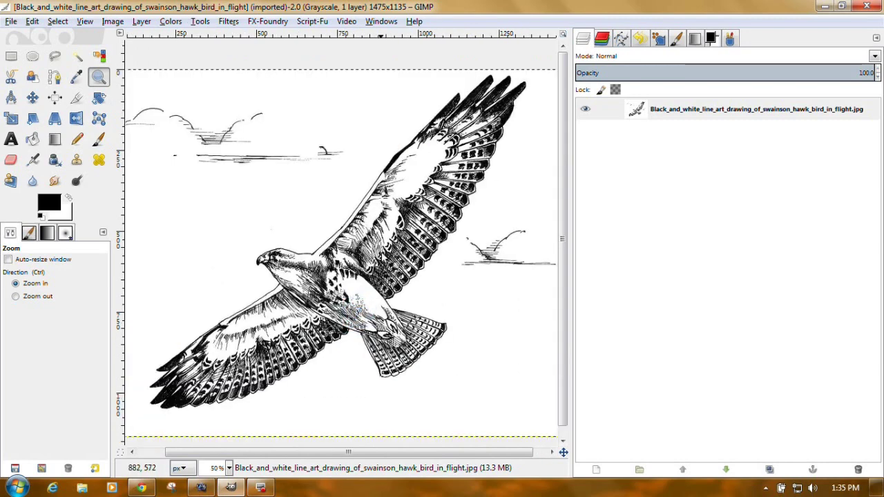
pyautogui.moveTo(324, 224); pyautogui.dragTo(398, 280)
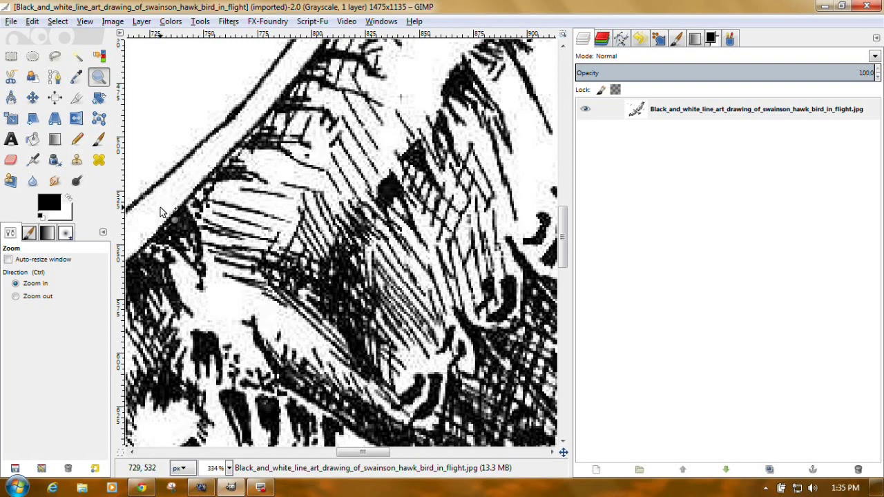
pyautogui.moveTo(246, 283); pyautogui.dragTo(332, 360)
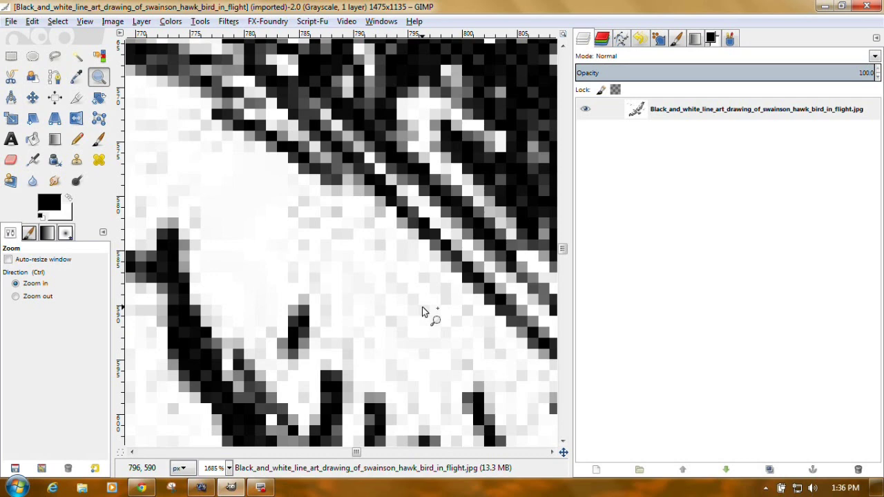
# - Start a Levels adjustment on the hawk drawing and check the image's color mode
pyautogui.click(199, 22)
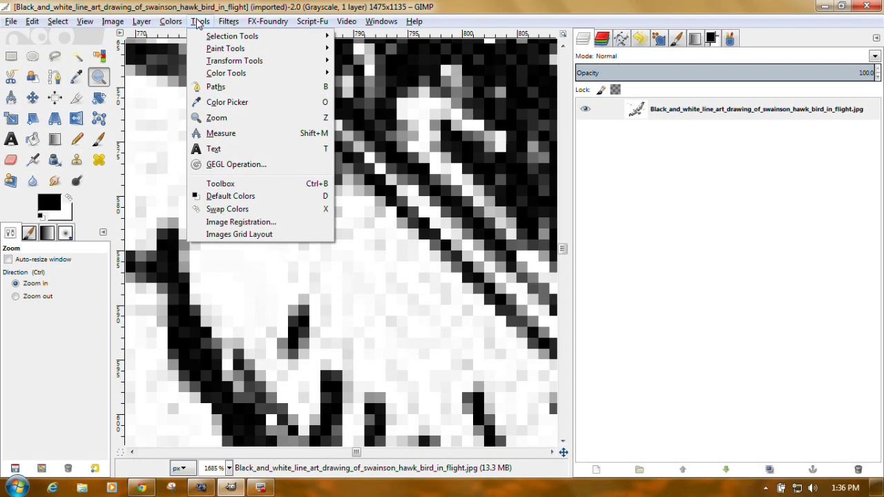
pyautogui.moveTo(270, 73)
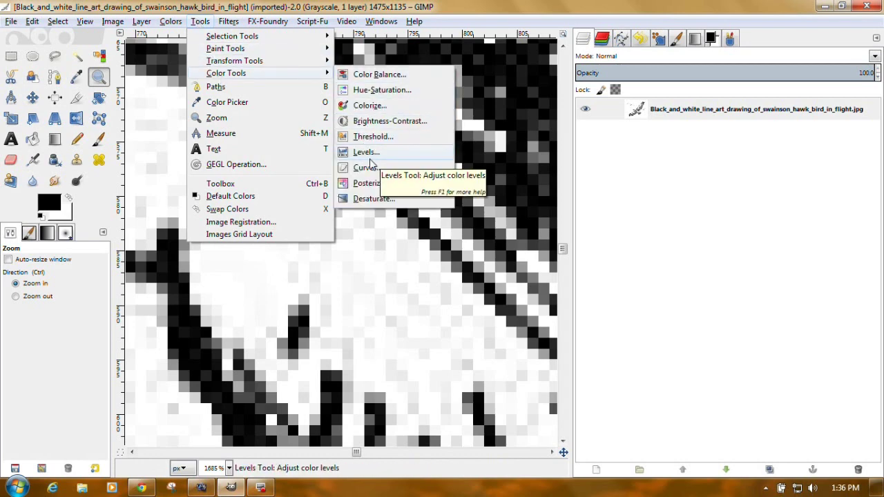
pyautogui.moveTo(171, 22)
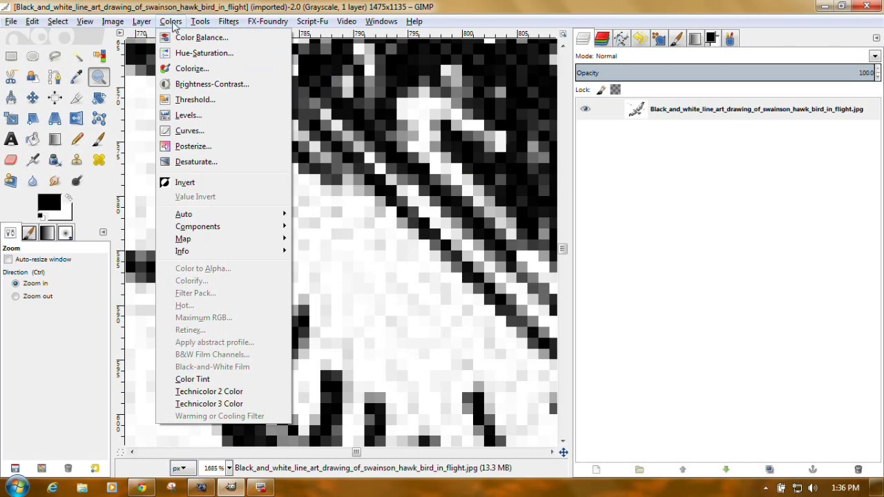
pyautogui.click(186, 116)
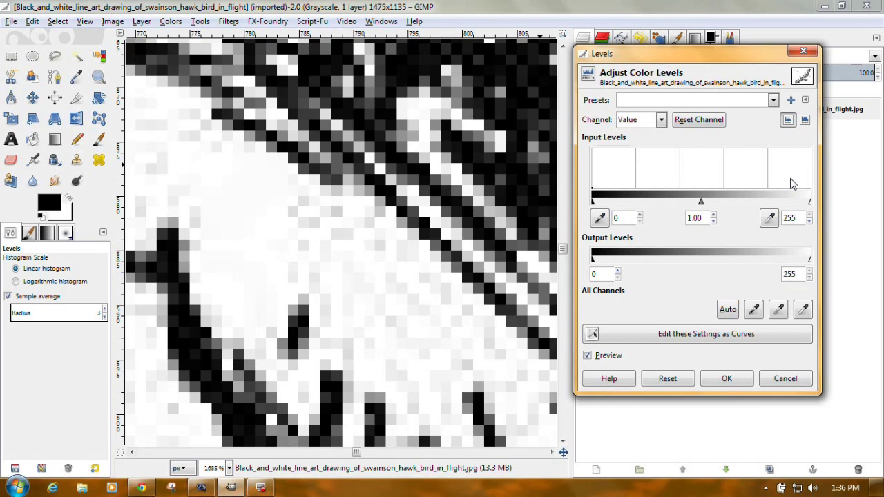
pyautogui.click(114, 23)
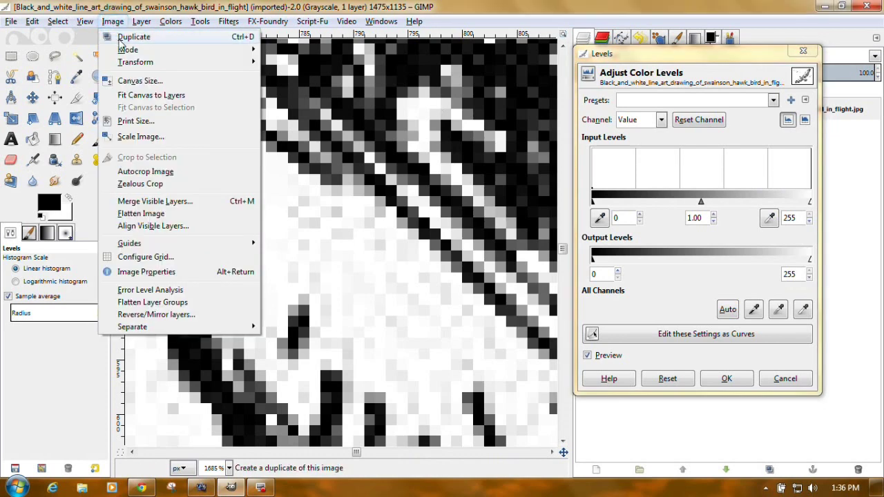
pyautogui.moveTo(125, 51)
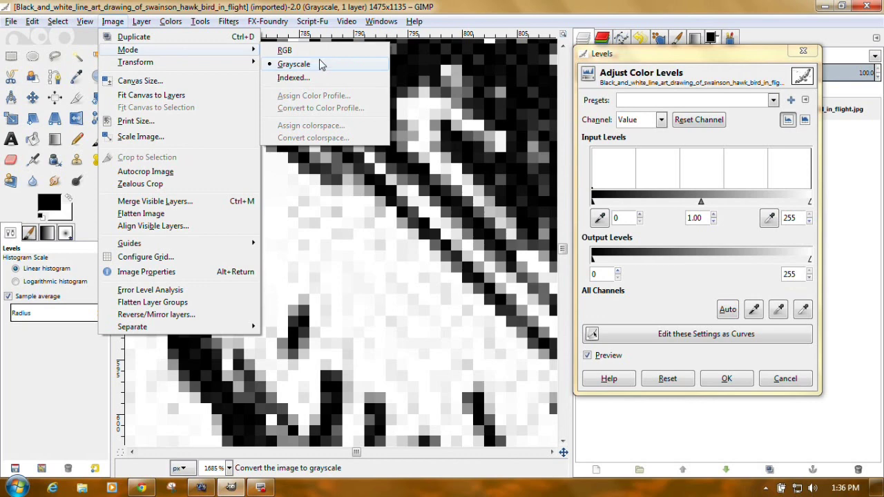
pyautogui.click(454, 25)
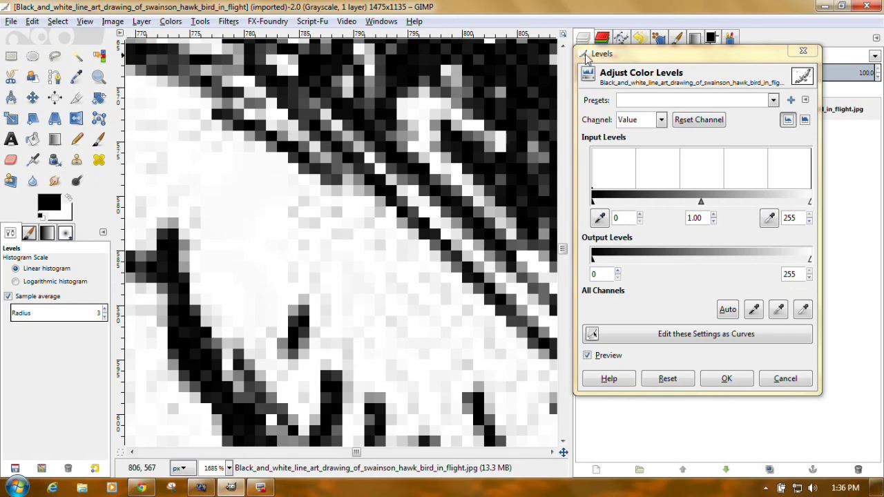
# - Try Levels on the hawk drawing with a black input of 0, gamma 0.50 and white input 187
pyautogui.moveTo(660, 54); pyautogui.dragTo(638, 80)
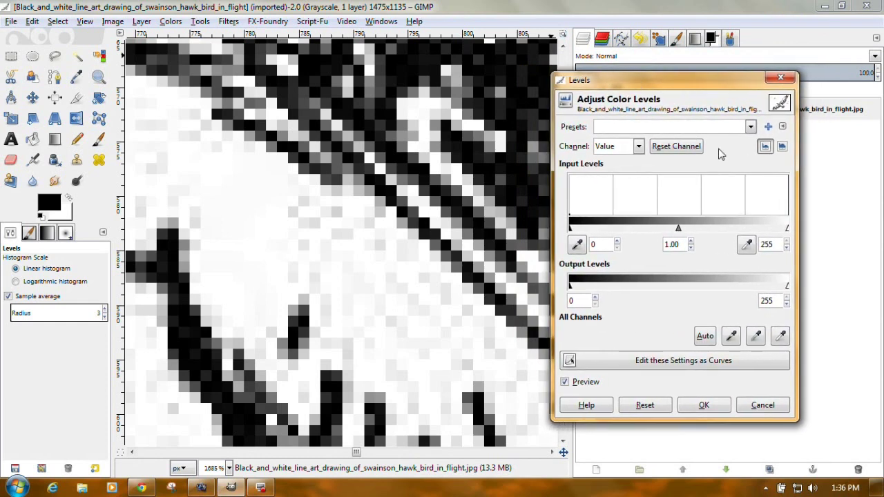
pyautogui.click(750, 127)
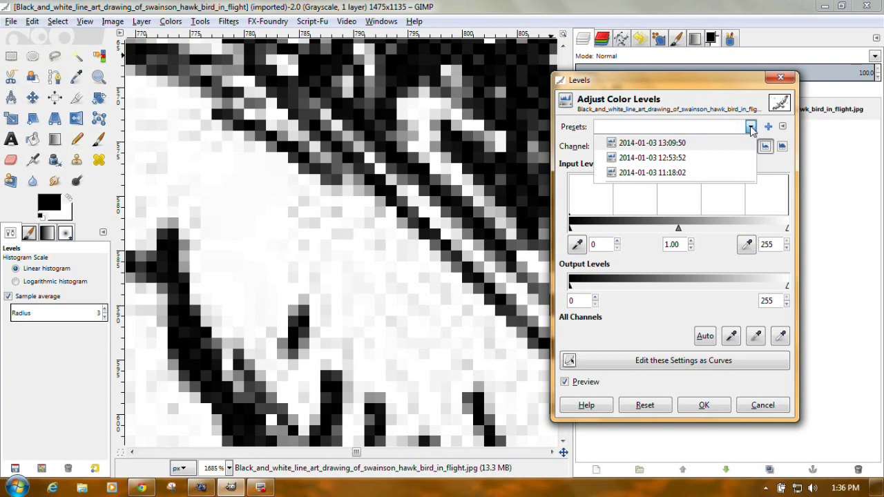
pyautogui.click(751, 128)
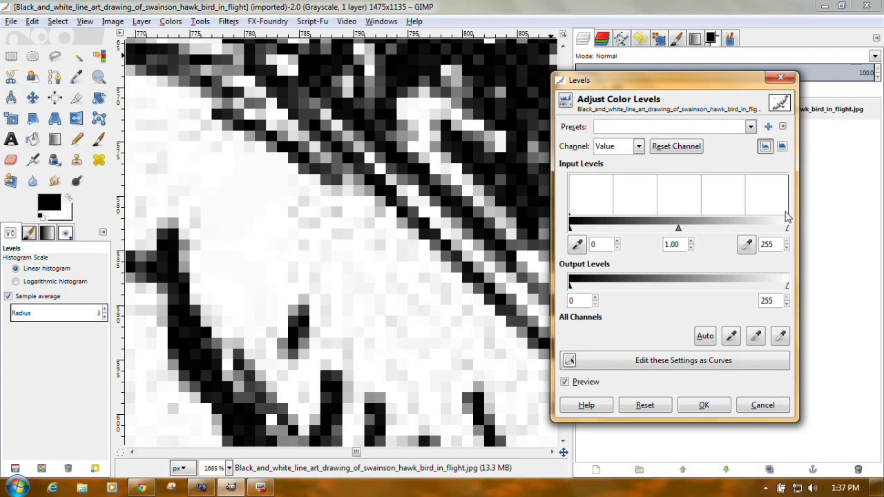
pyautogui.moveTo(789, 233)
pyautogui.mouseDown()
pyautogui.moveTo(772, 229)
pyautogui.moveTo(782, 228)
pyautogui.mouseUp()
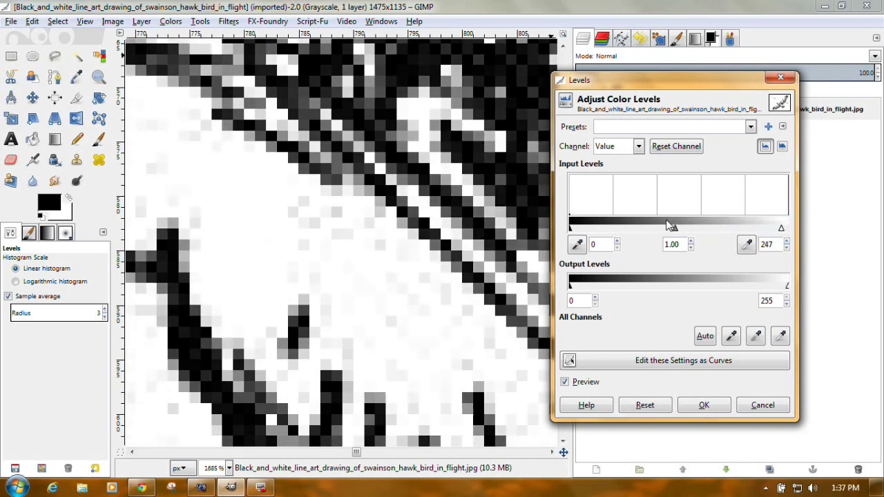
pyautogui.moveTo(571, 233)
pyautogui.mouseDown()
pyautogui.moveTo(635, 230)
pyautogui.moveTo(575, 232)
pyautogui.mouseUp()
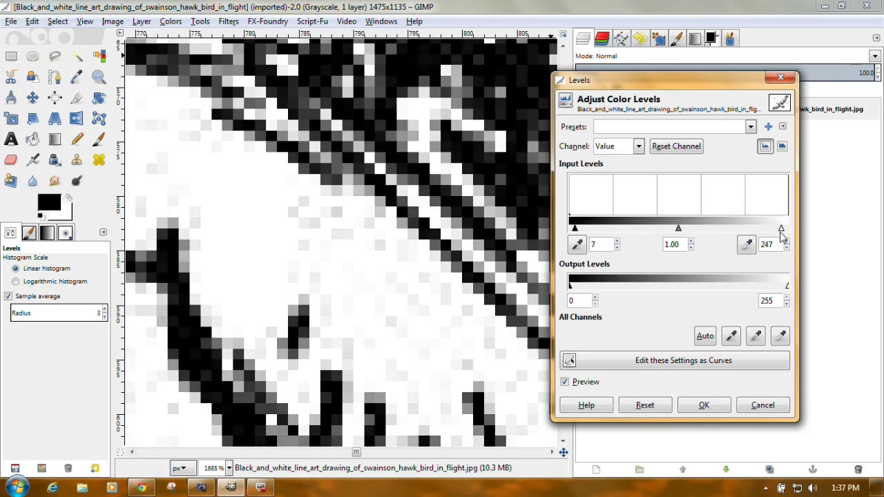
pyautogui.moveTo(575, 233); pyautogui.dragTo(566, 231)
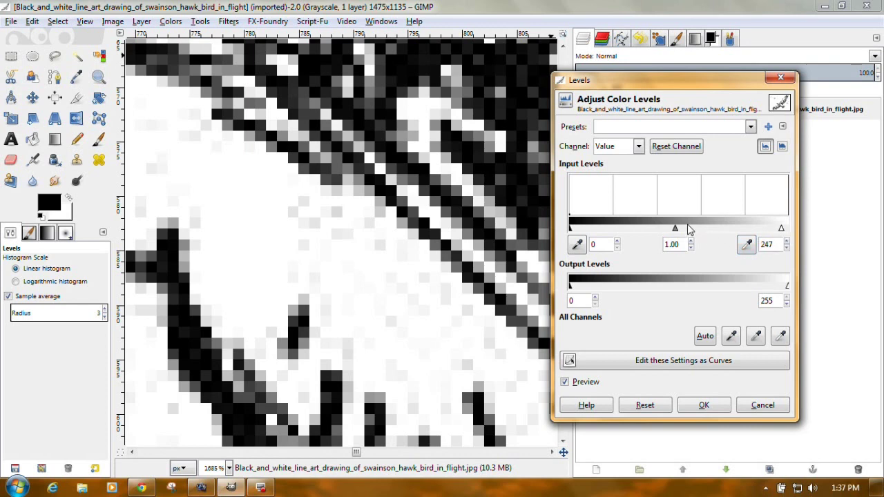
pyautogui.moveTo(675, 230); pyautogui.dragTo(709, 234)
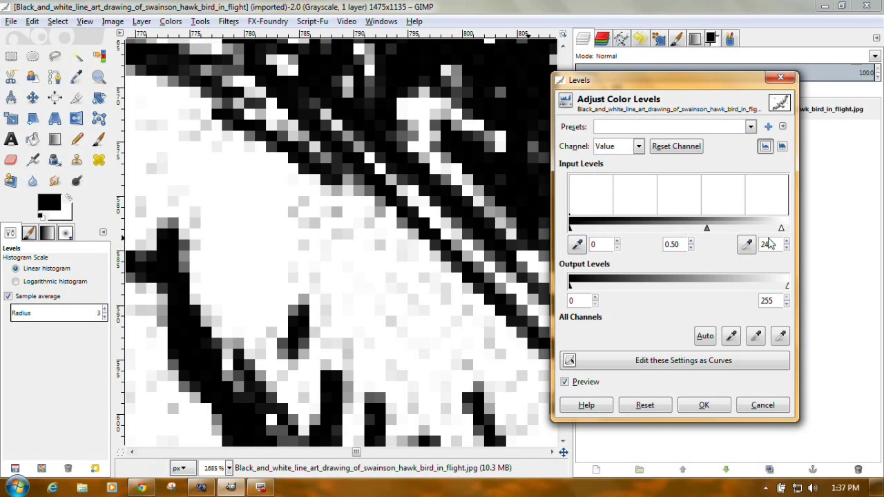
pyautogui.moveTo(782, 228); pyautogui.dragTo(732, 230)
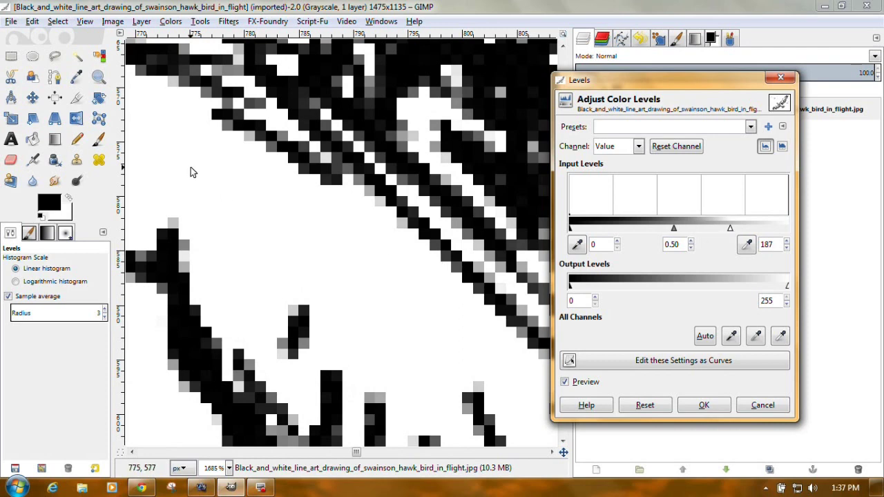
pyautogui.click(99, 78)
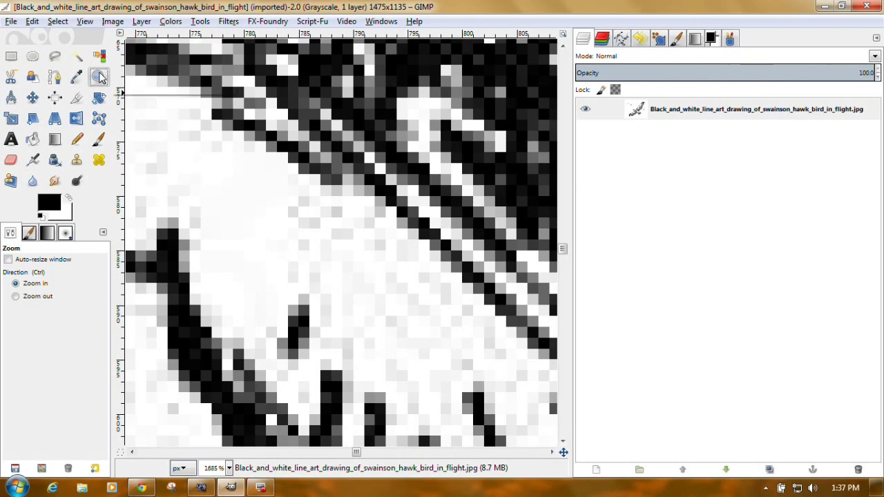
# - Apply Levels to the hawk drawing with a black input of 0, gamma 0.26 and white input 74
pyautogui.click(203, 23)
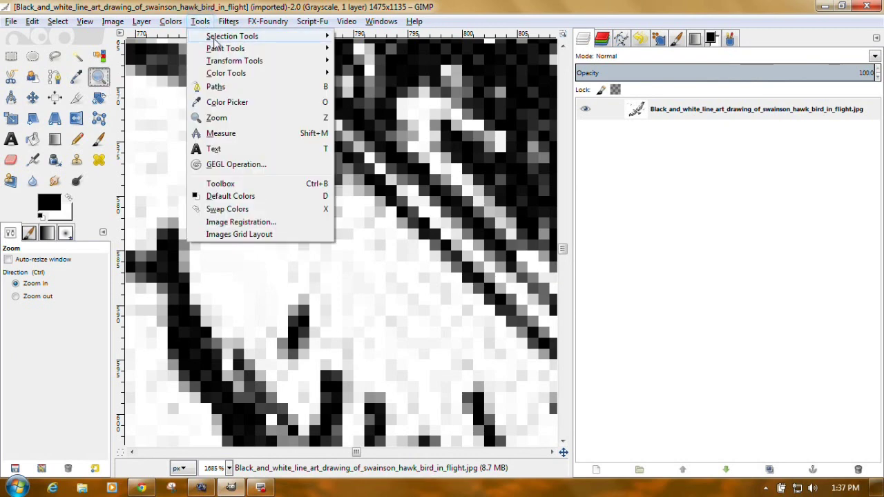
pyautogui.moveTo(231, 74)
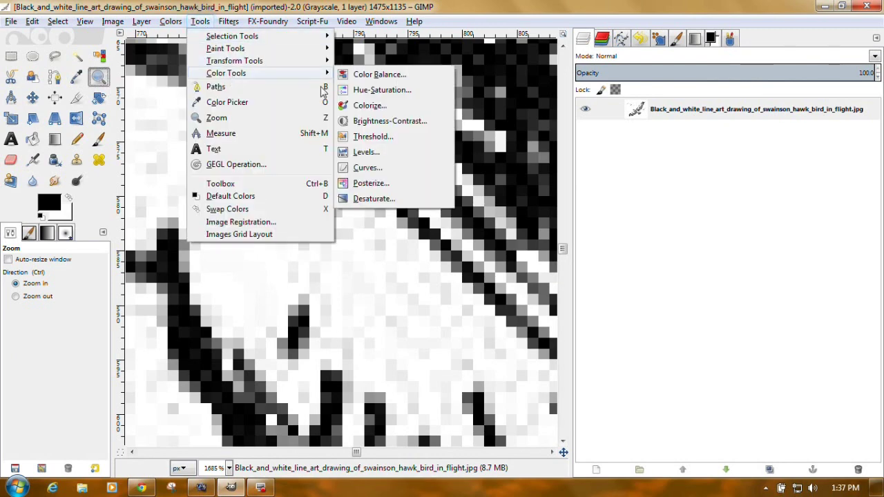
pyautogui.click(376, 152)
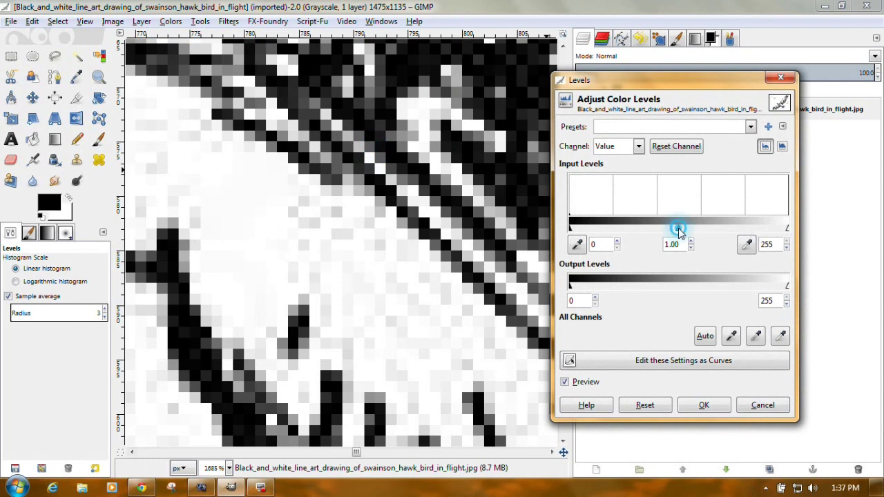
pyautogui.moveTo(678, 229); pyautogui.dragTo(704, 232)
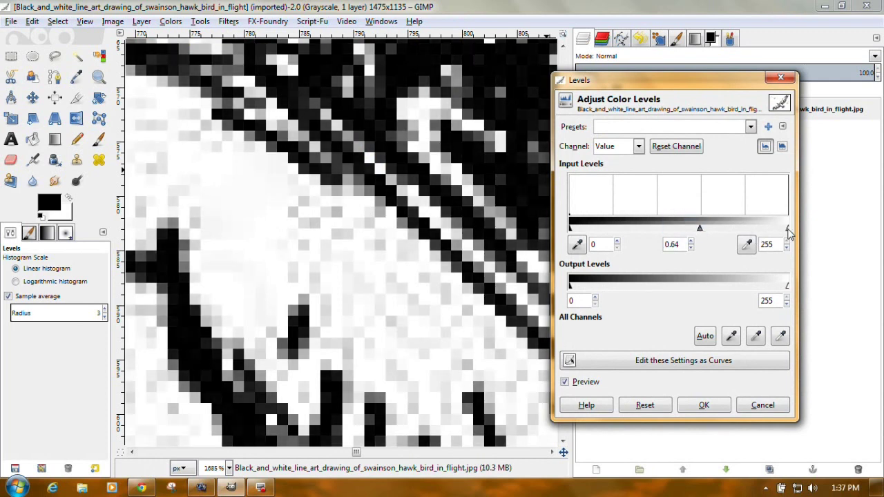
pyautogui.moveTo(789, 233); pyautogui.dragTo(705, 231)
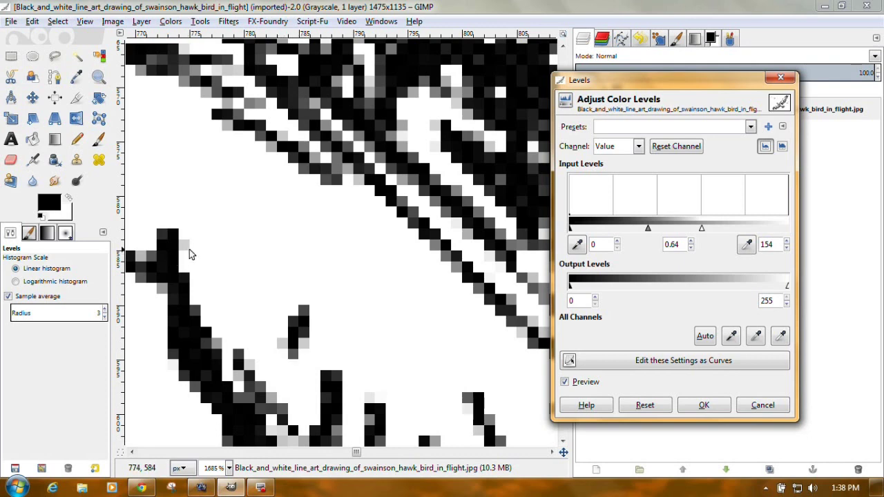
pyautogui.moveTo(702, 229); pyautogui.dragTo(643, 233)
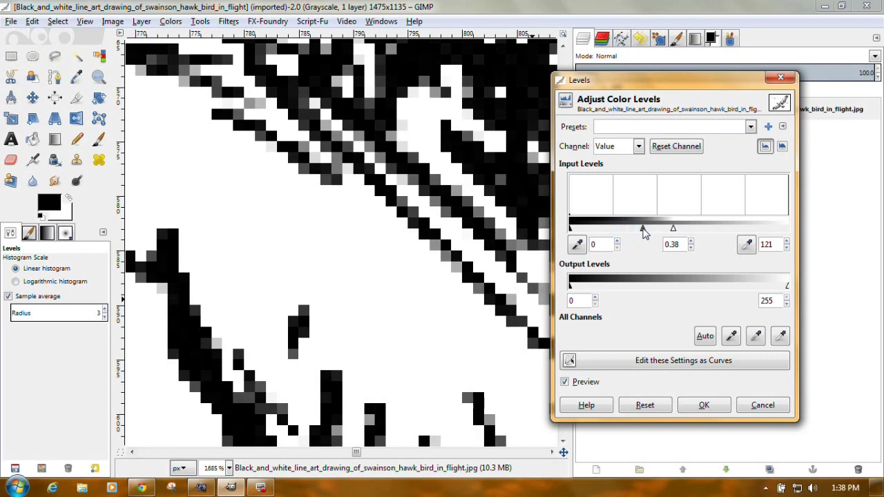
pyautogui.moveTo(675, 233); pyautogui.dragTo(623, 235)
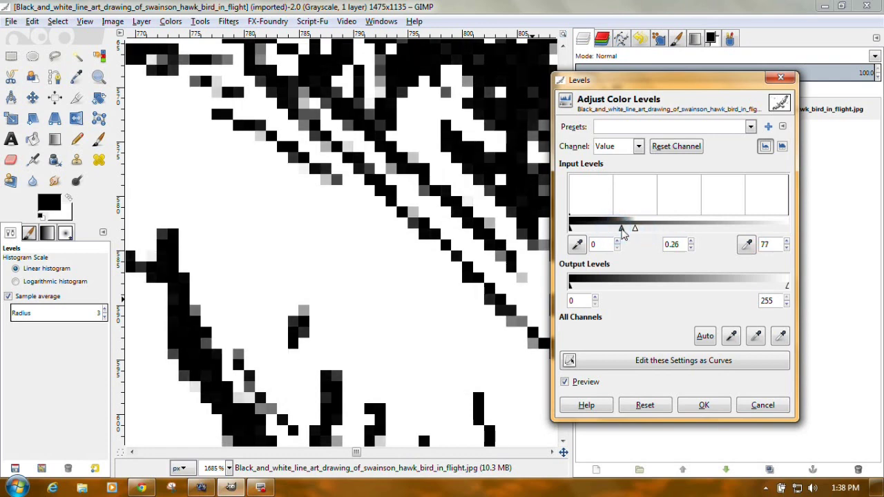
pyautogui.moveTo(636, 234); pyautogui.dragTo(635, 234)
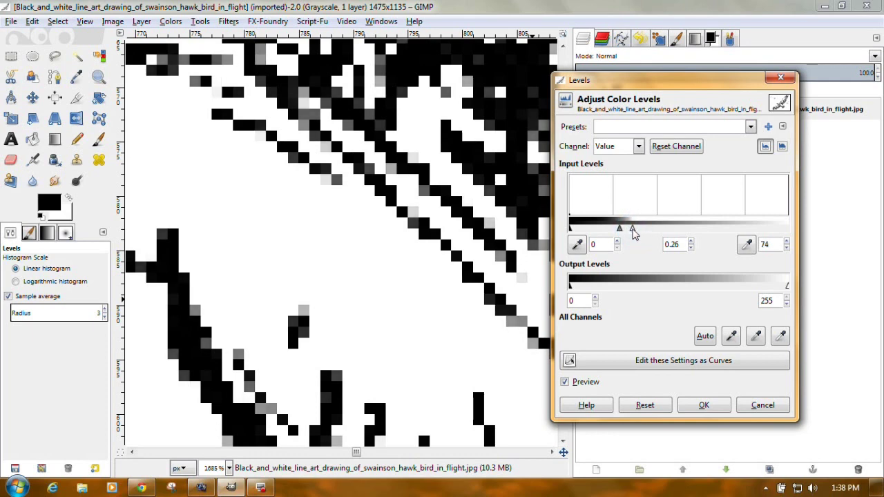
pyautogui.click(704, 406)
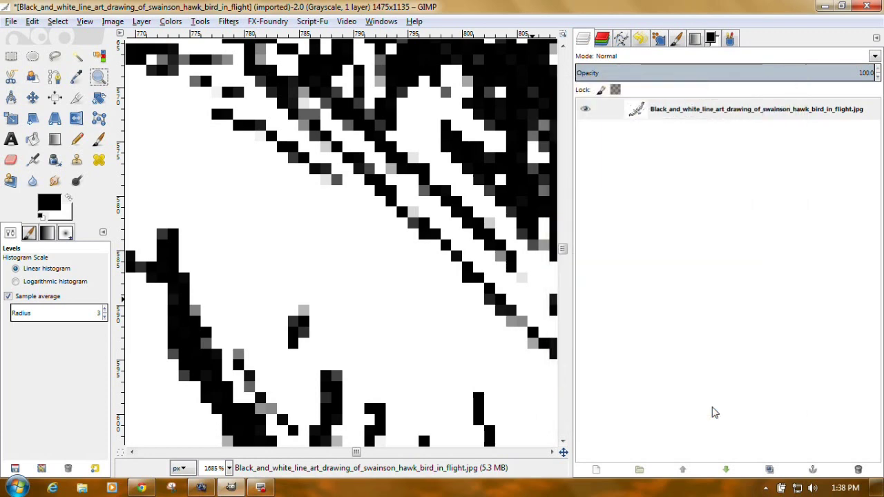
# - Apply Threshold to the hawk drawing with a range of 215 to 255 to turn the remaining grey pixels pure black or white
pyautogui.click(88, 25)
pyautogui.moveTo(107, 64)
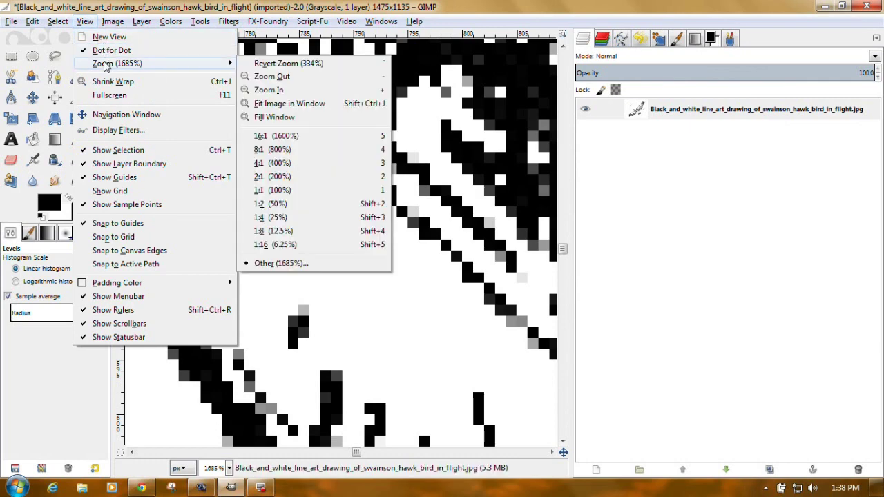
pyautogui.click(270, 205)
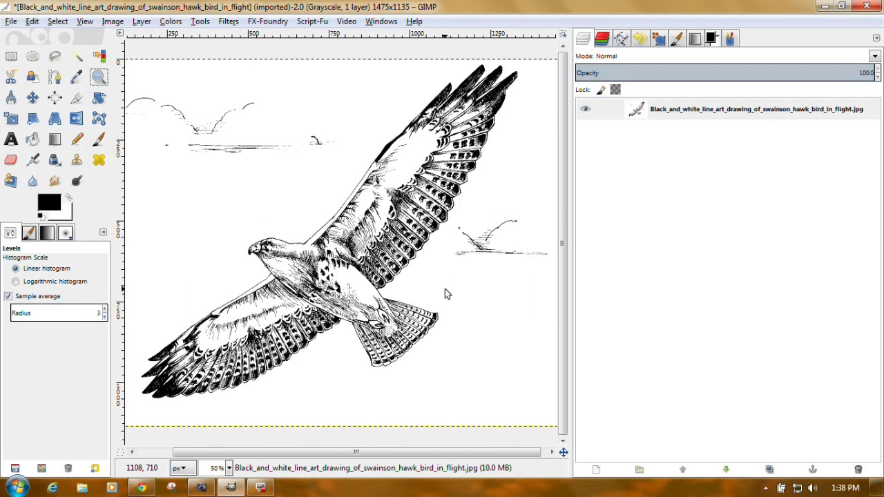
pyautogui.click(98, 77)
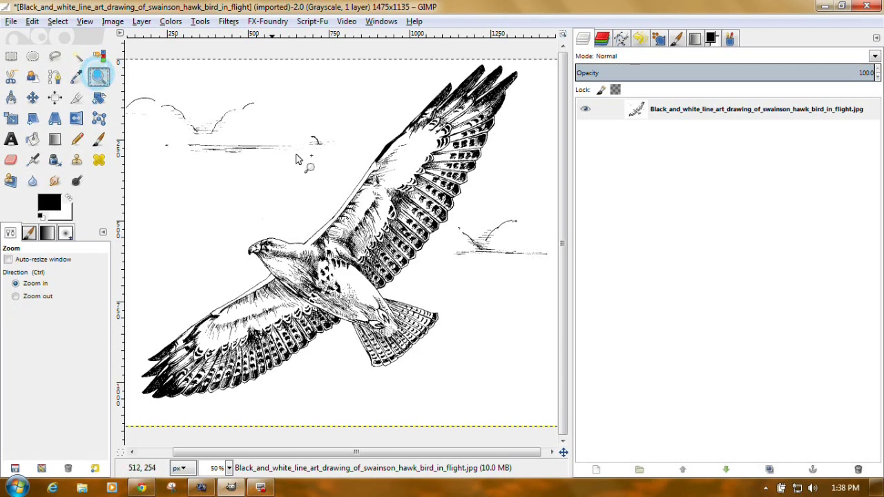
pyautogui.moveTo(347, 223); pyautogui.dragTo(373, 252)
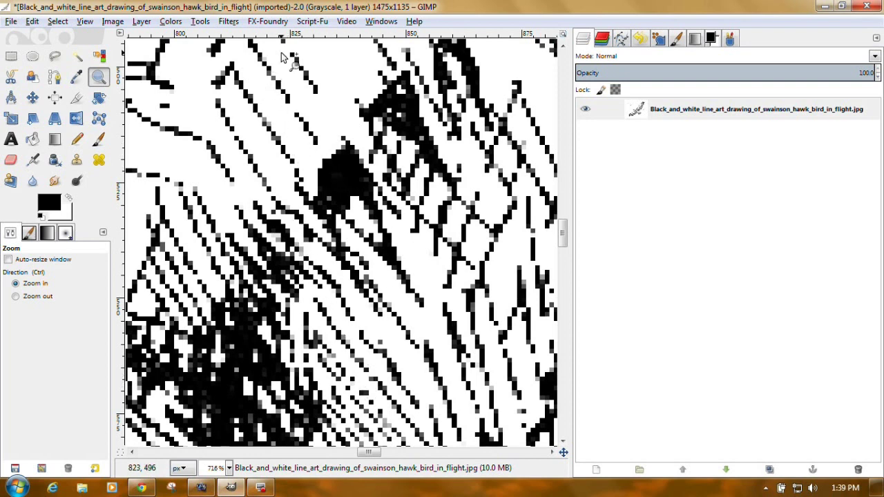
pyautogui.click(200, 21)
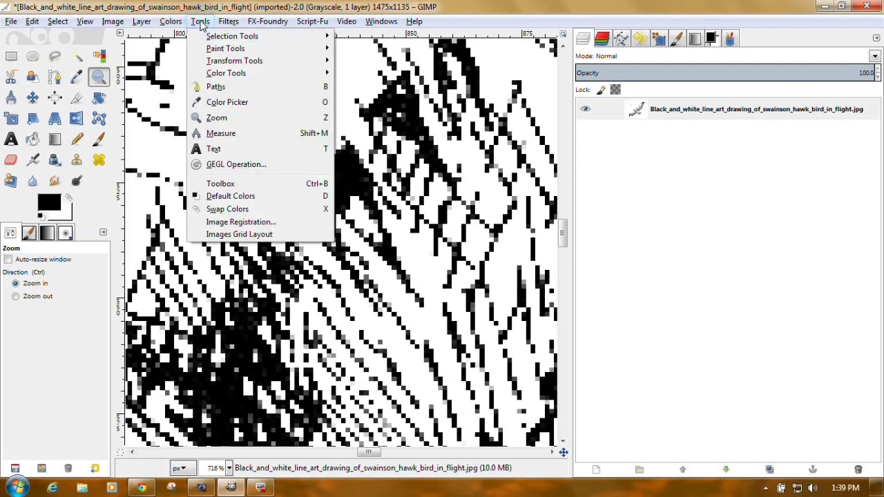
pyautogui.moveTo(315, 73)
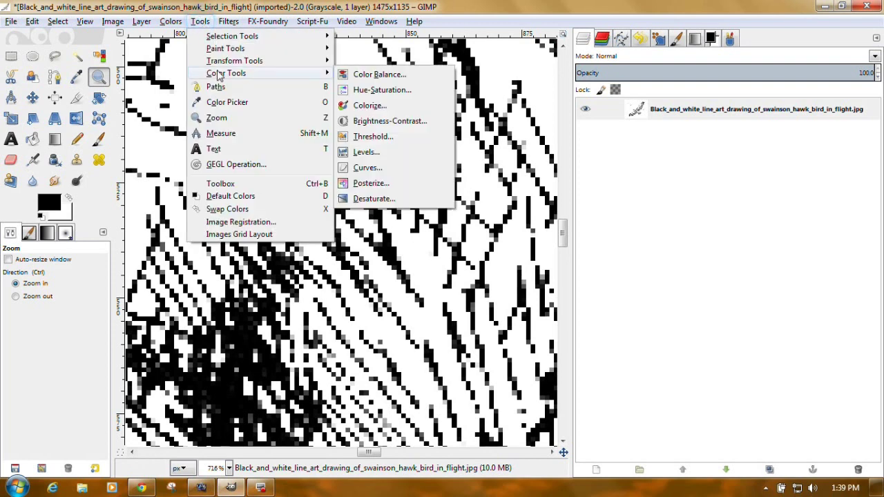
pyautogui.click(367, 137)
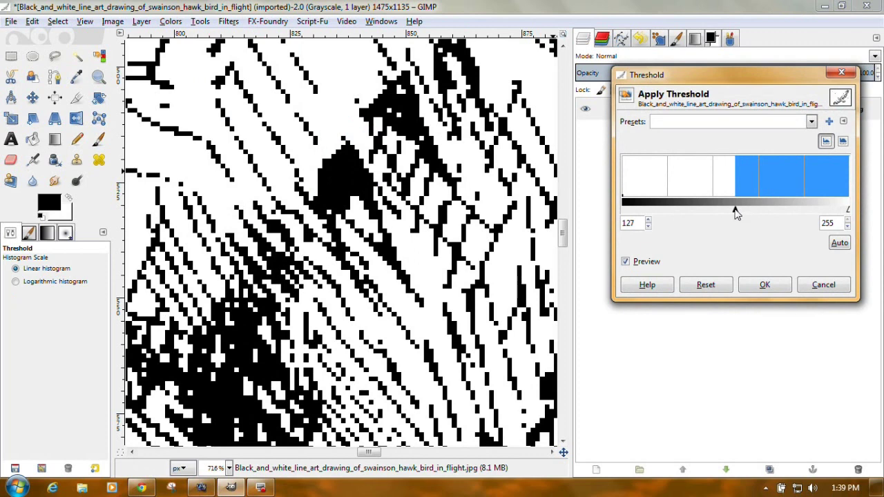
pyautogui.moveTo(737, 214); pyautogui.dragTo(814, 214)
pyautogui.click(765, 287)
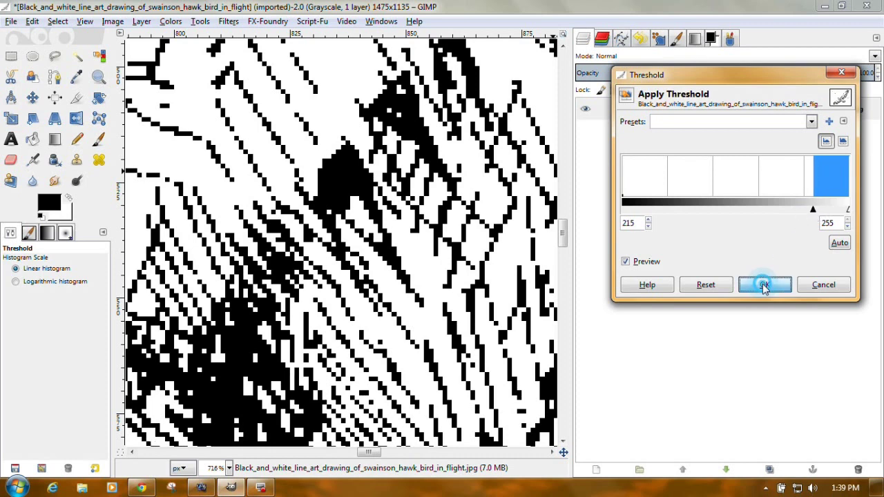
# - Examine the thresholded hawk drawing at 50% and its lower wing edge up close at about 547% magnification
pyautogui.click(86, 22)
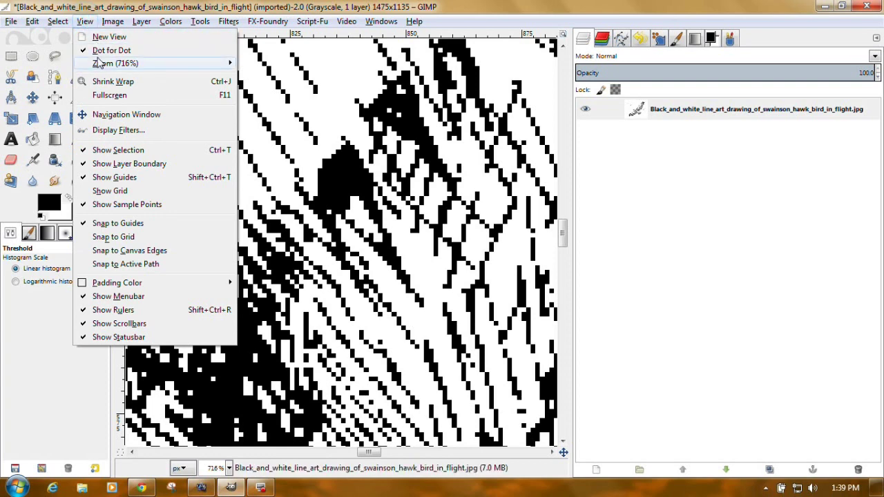
pyautogui.moveTo(105, 63)
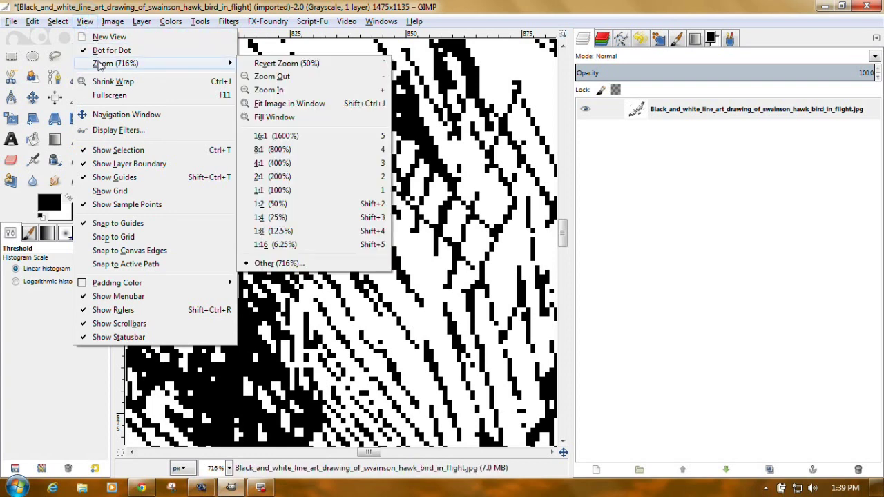
pyautogui.click(277, 204)
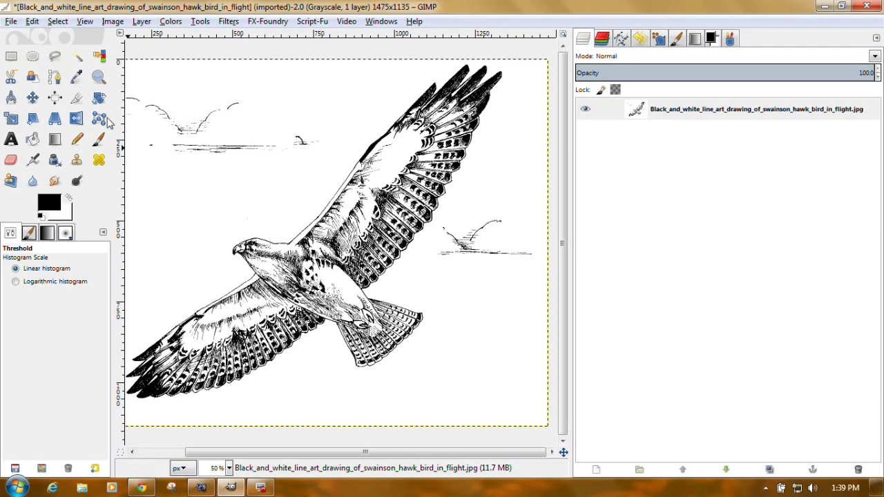
pyautogui.click(99, 77)
pyautogui.moveTo(224, 282); pyautogui.dragTo(276, 319)
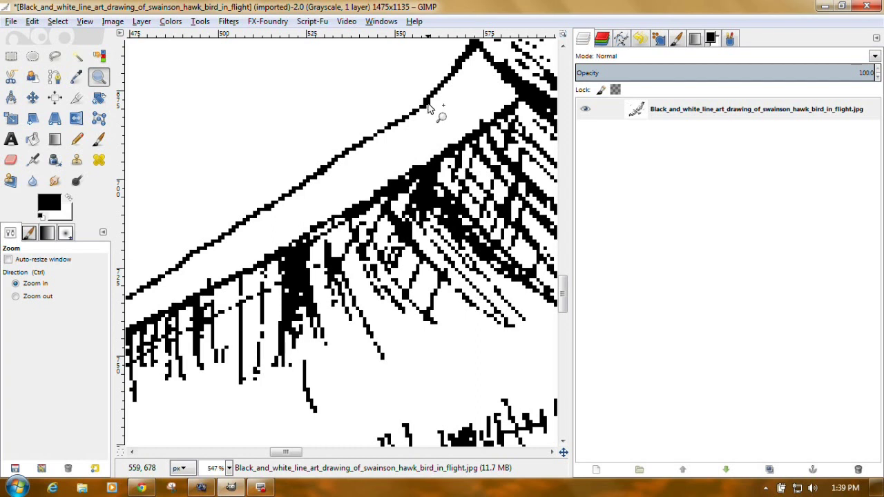
pyautogui.click(85, 22)
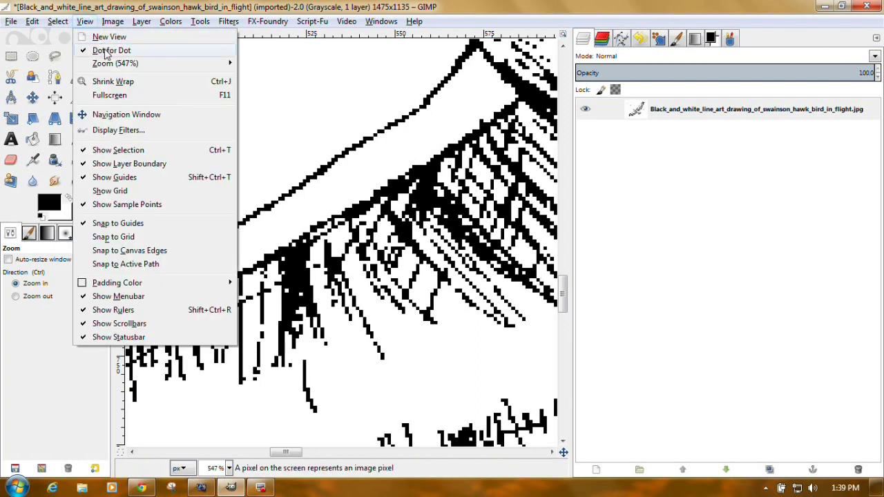
pyautogui.moveTo(110, 63)
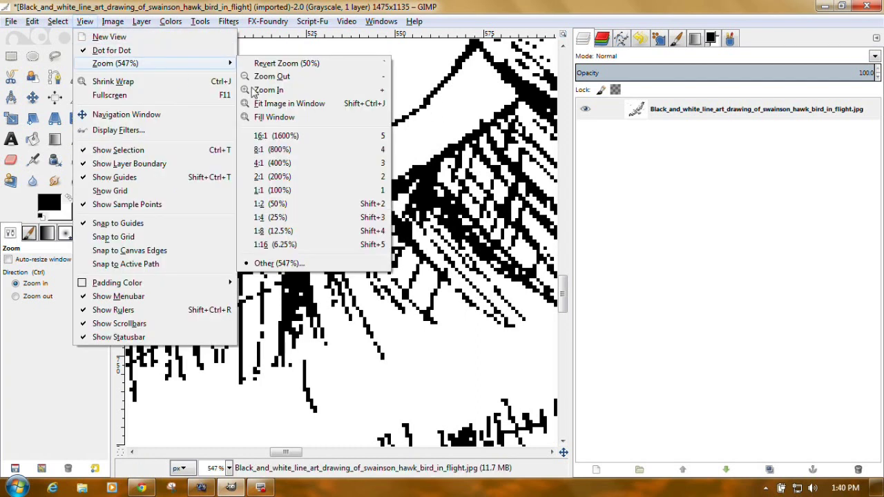
pyautogui.click(274, 204)
pyautogui.moveTo(373, 454); pyautogui.dragTo(393, 454)
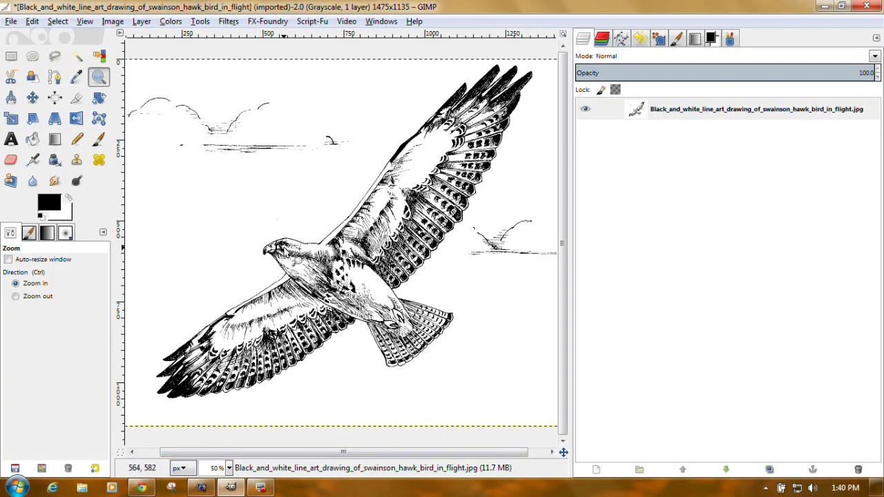
# - Start exporting the image to the Practice Photos folder under the file name GIMP Hawk ED.jpg
pyautogui.click(11, 22)
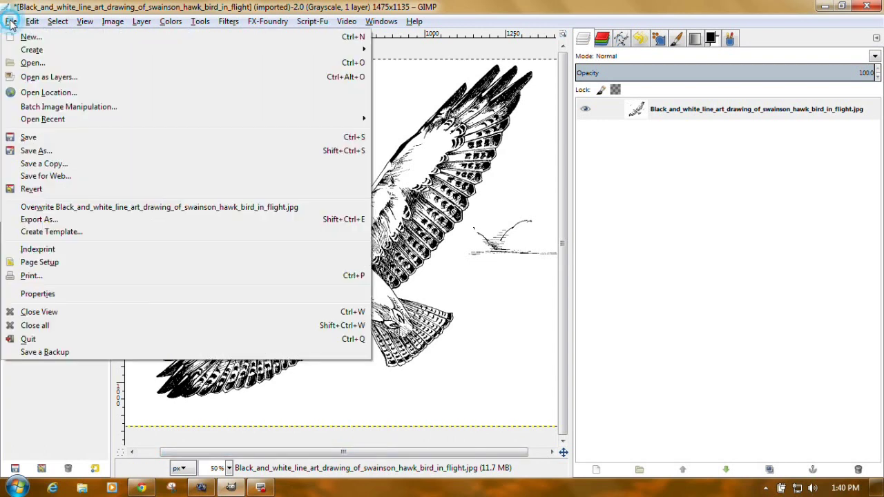
pyautogui.click(34, 219)
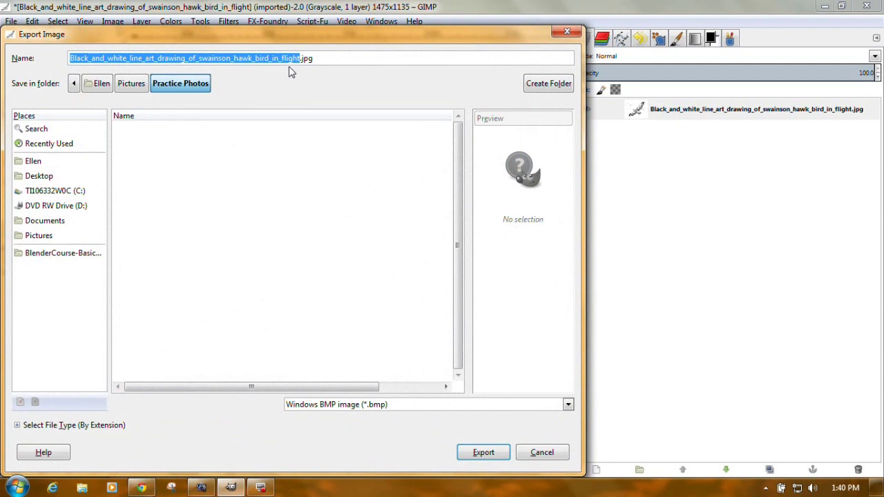
pyautogui.write('GIM')
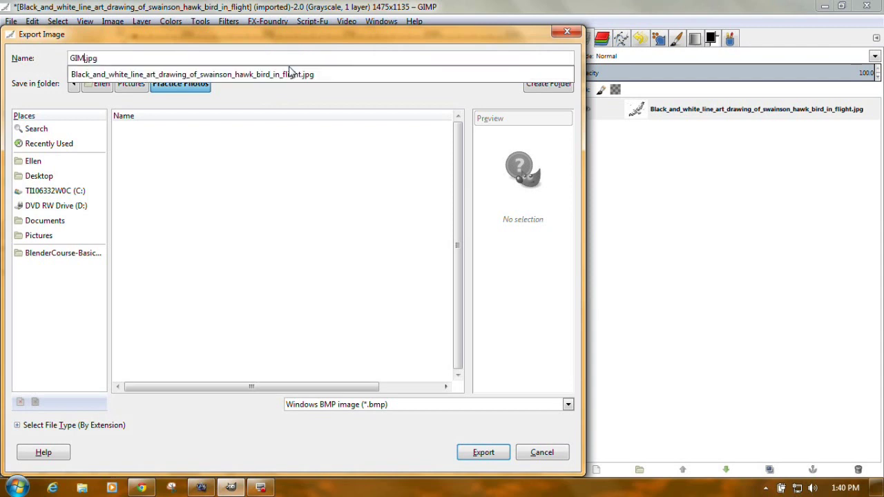
pyautogui.write('P Hawk ED')
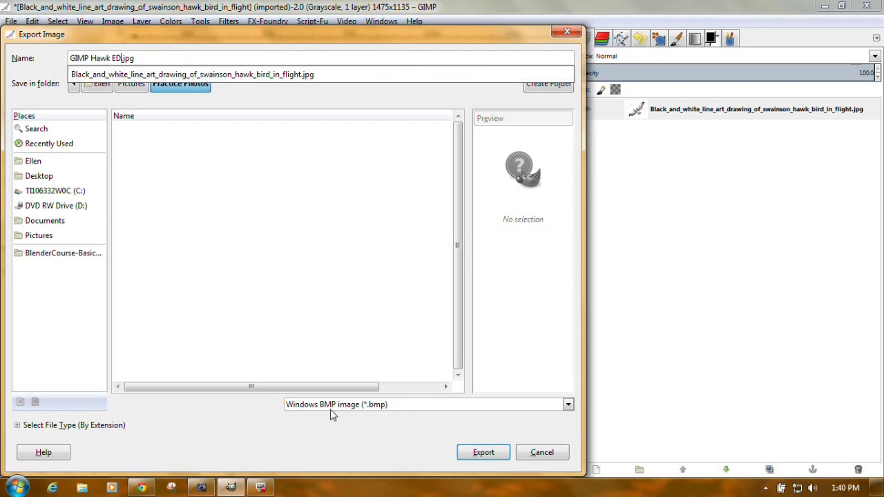
# - Look through the available export file formats and choose Windows BMP image (*.bmp)
pyautogui.click(569, 405)
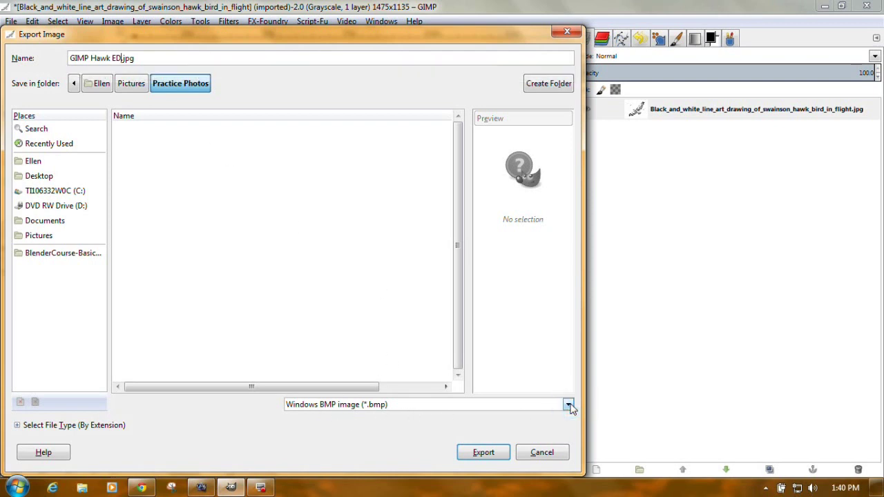
pyautogui.click(569, 405)
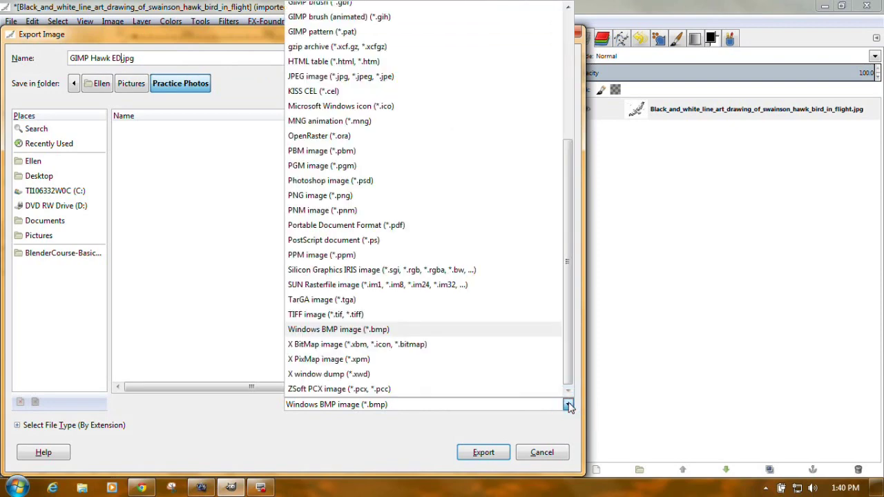
pyautogui.moveTo(566, 300); pyautogui.dragTo(566, 174)
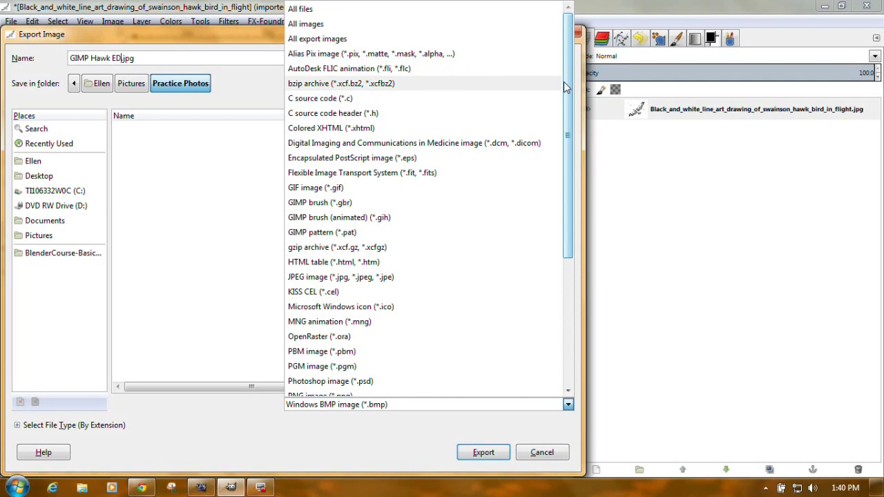
pyautogui.moveTo(565, 87); pyautogui.dragTo(582, 284)
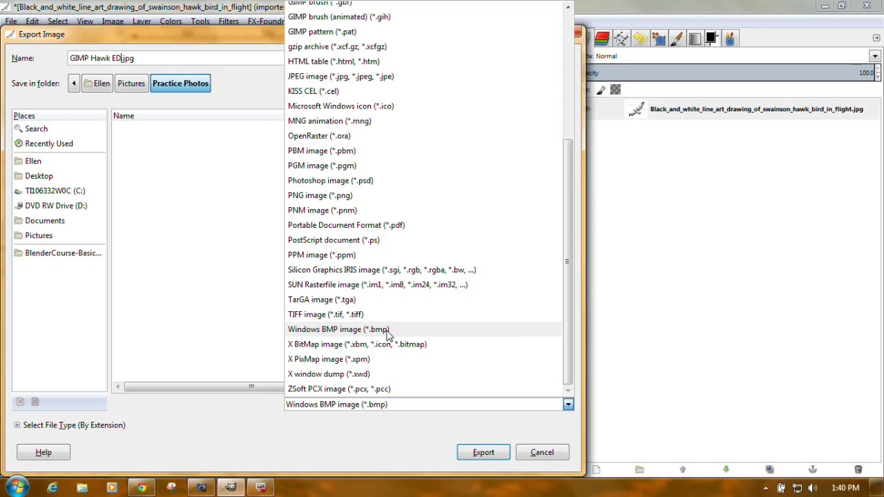
pyautogui.click(385, 335)
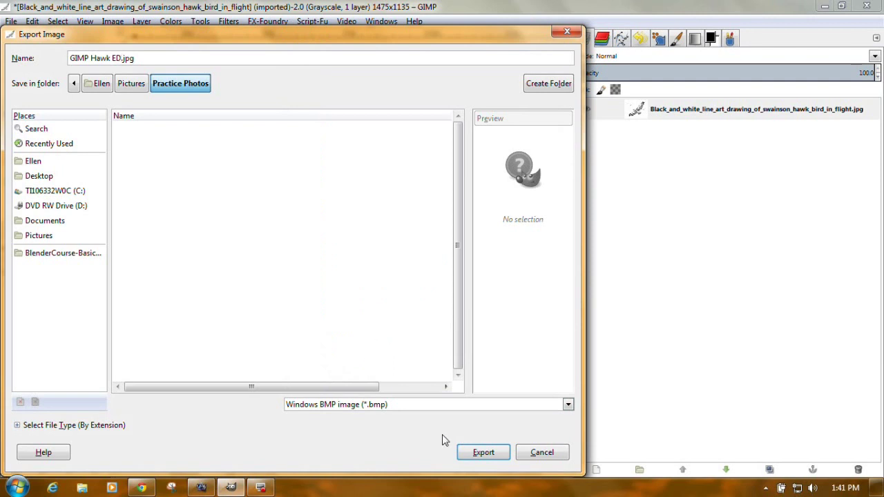
# - Export GIMP Hawk ED.jpg as a JPEG with the quality raised slightly above 90
pyautogui.click(484, 453)
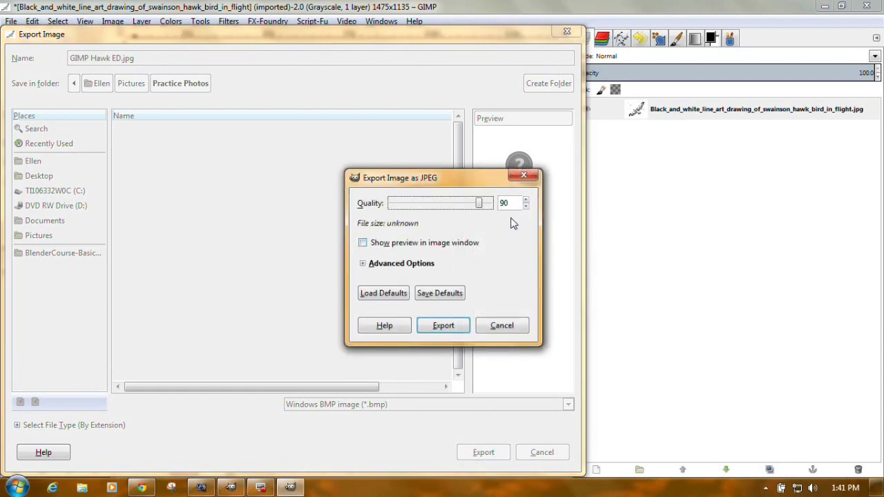
pyautogui.moveTo(480, 205); pyautogui.dragTo(486, 206)
pyautogui.click(445, 327)
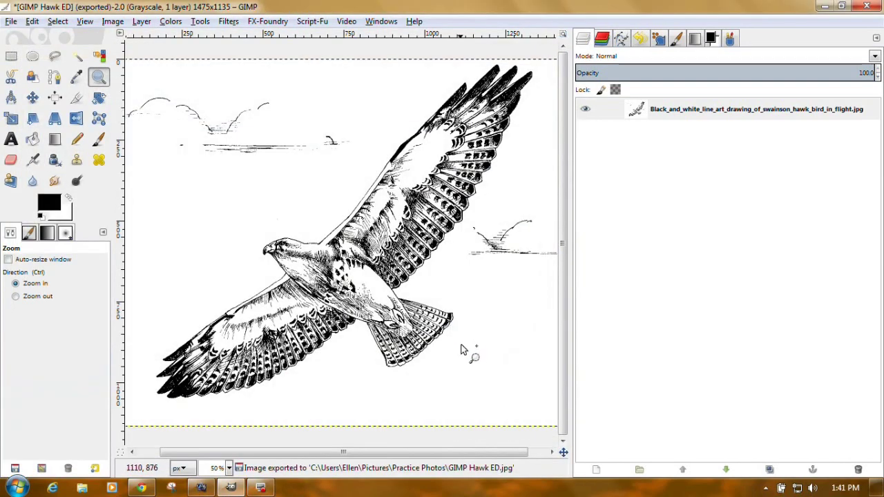